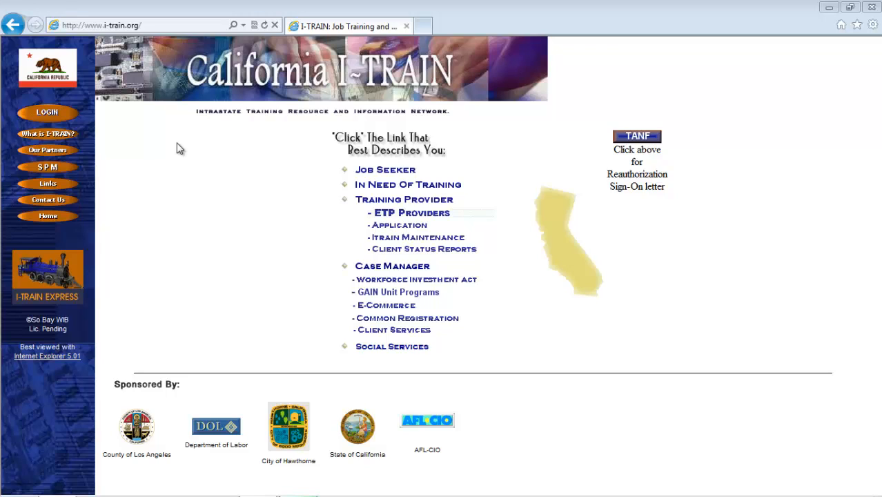
# Log in to I-TRAIN with the user's name and password for Southern California, then dismiss the success message.
pyautogui.click(46, 114)
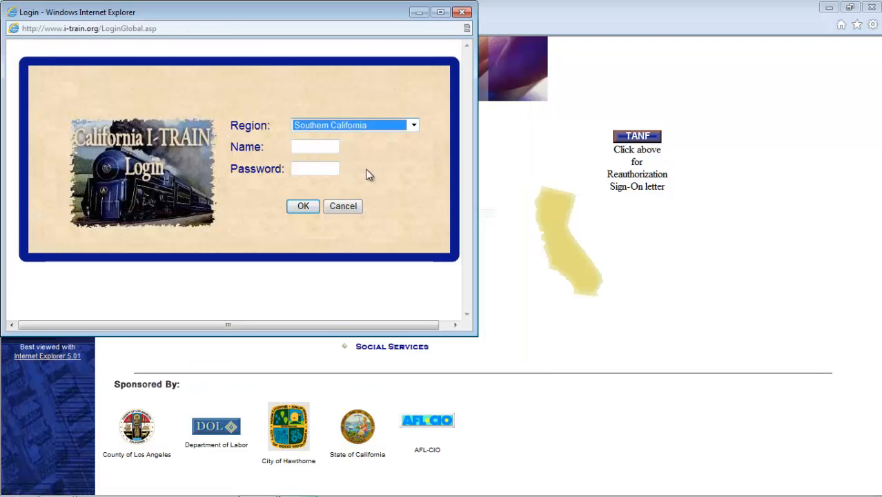
pyautogui.click(318, 145)
pyautogui.write('mika')
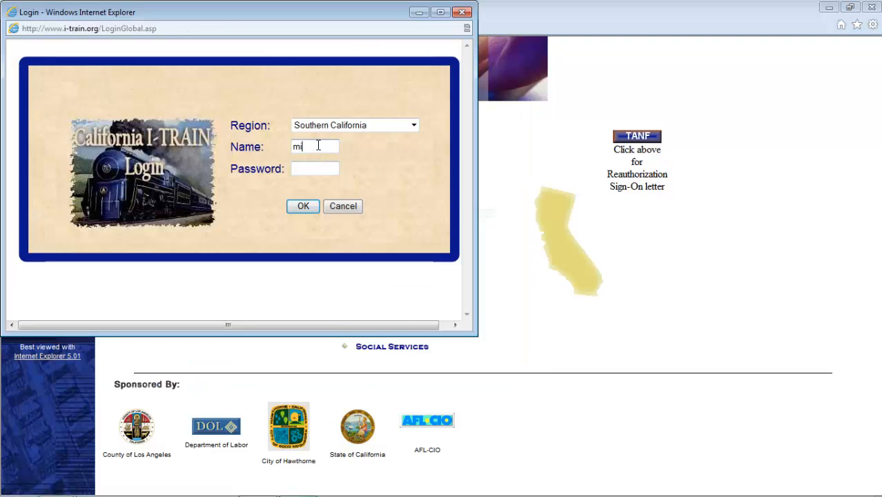
pyautogui.press('Tab')
pyautogui.write('•••••')
pyautogui.click(301, 207)
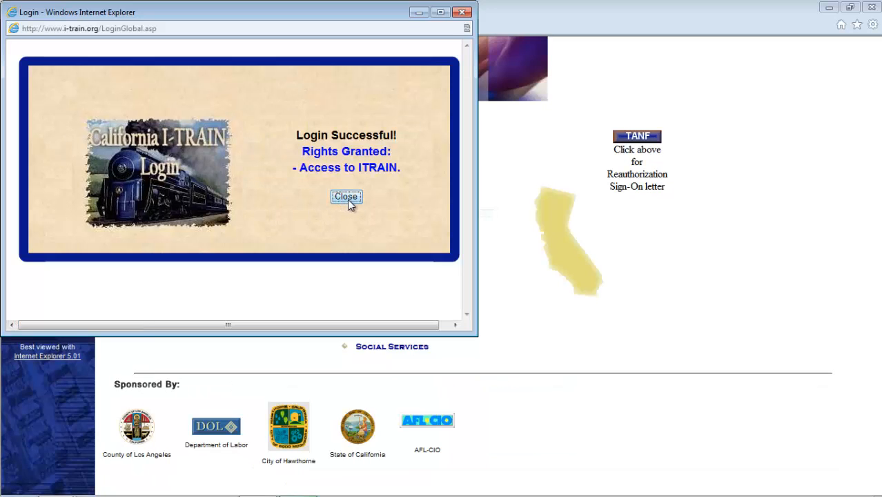
pyautogui.click(346, 196)
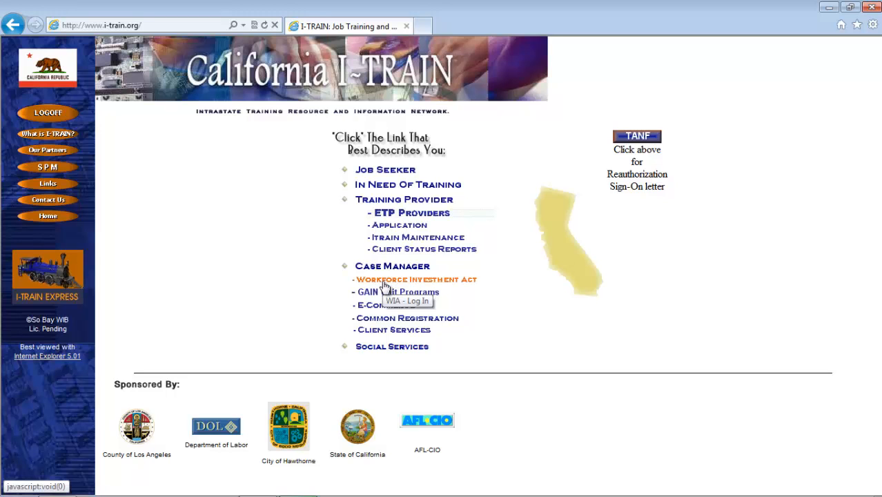
# Go to Workforce Investment Act case management and open Application Management's Add New Application form.
pyautogui.click(385, 280)
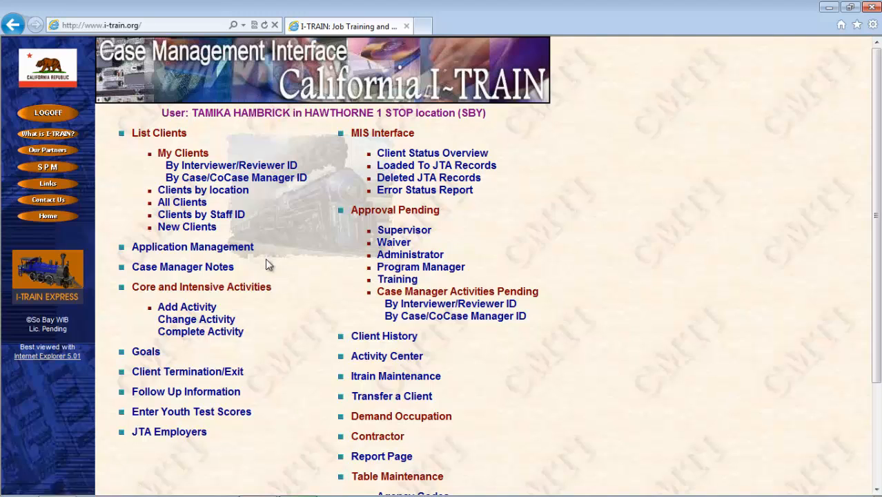
pyautogui.click(217, 248)
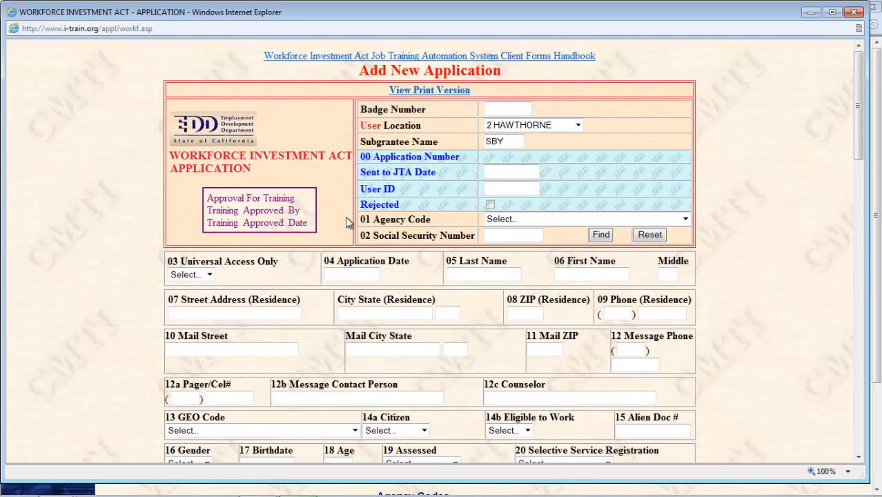
# Look up the client's existing WIA application by their Social Security number.
pyautogui.click(685, 220)
pyautogui.scroll(-10, 685, 220)
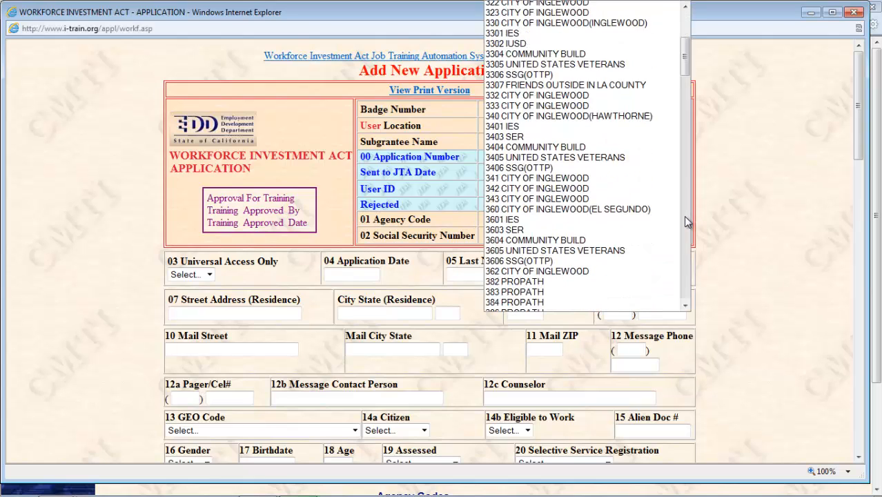
pyautogui.click(748, 194)
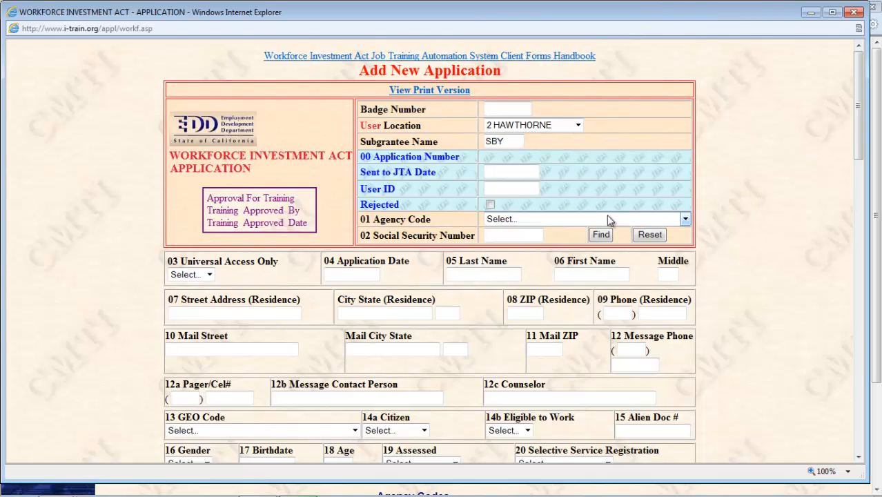
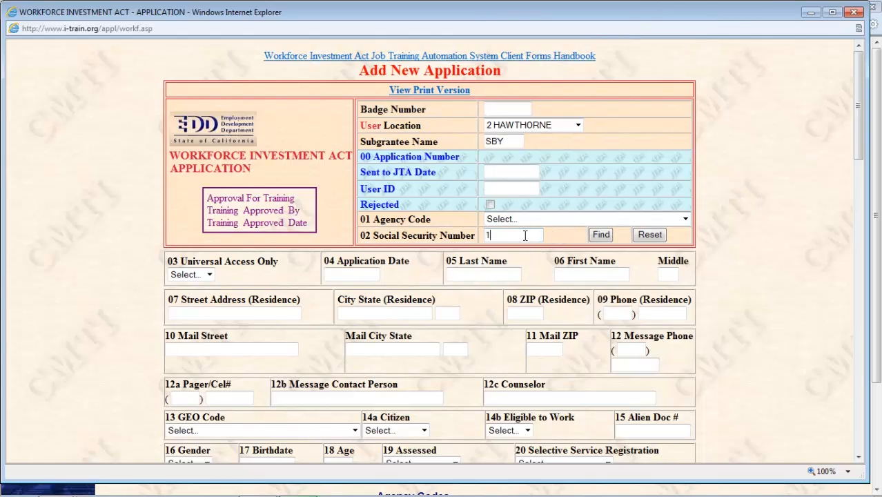
pyautogui.click(599, 236)
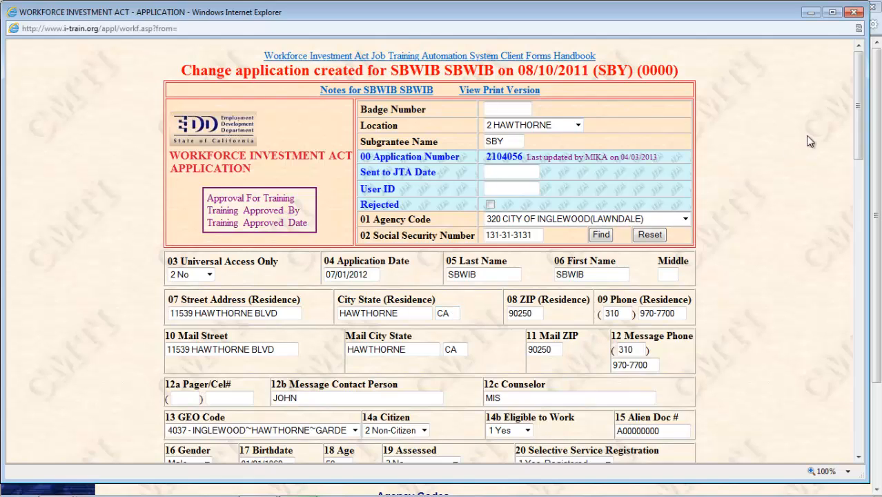
pyautogui.moveTo(861, 147); pyautogui.dragTo(842, 192)
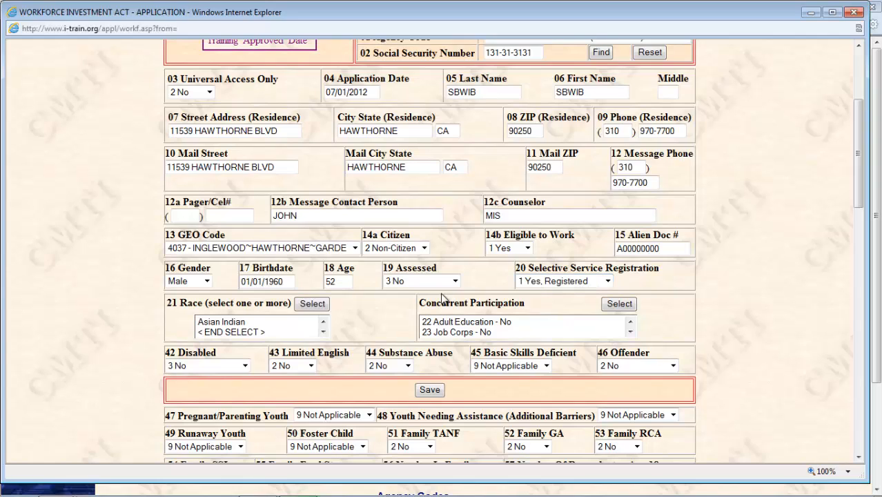
# Confirm Race as Asian Indian and submit Concurrent Participation with every program set to No.
pyautogui.click(311, 305)
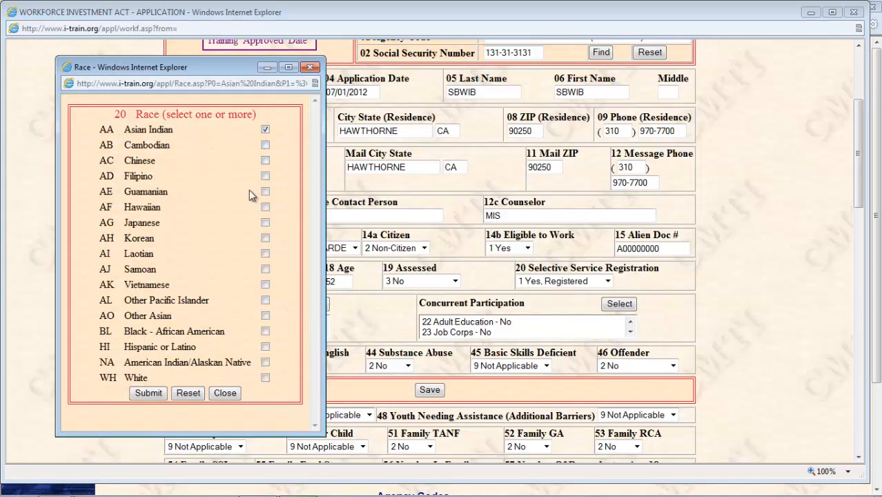
pyautogui.click(153, 391)
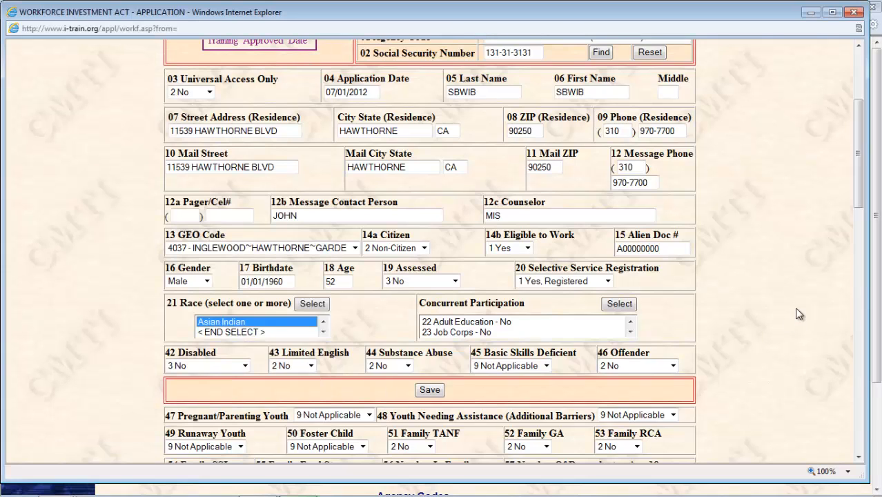
pyautogui.click(625, 308)
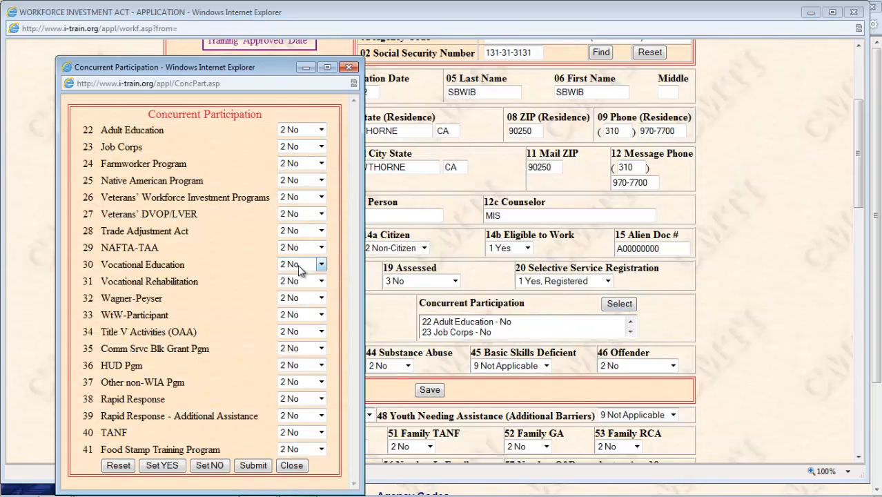
pyautogui.click(253, 465)
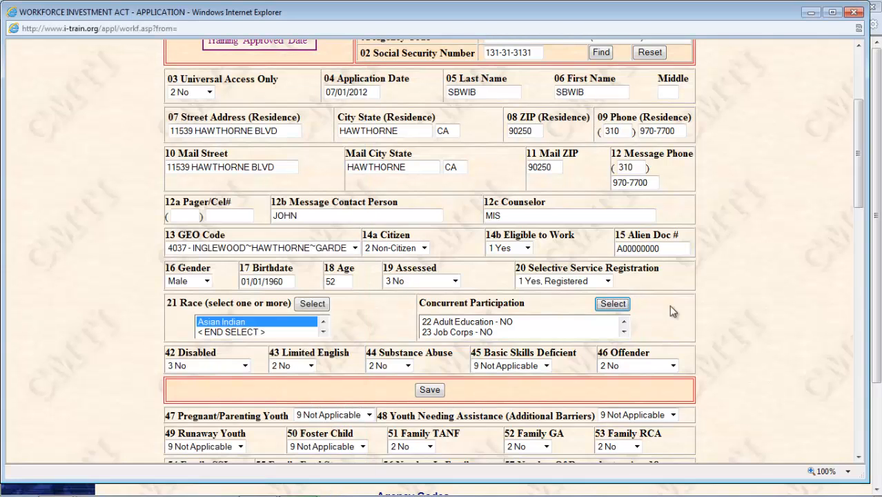
pyautogui.moveTo(859, 209); pyautogui.dragTo(859, 266)
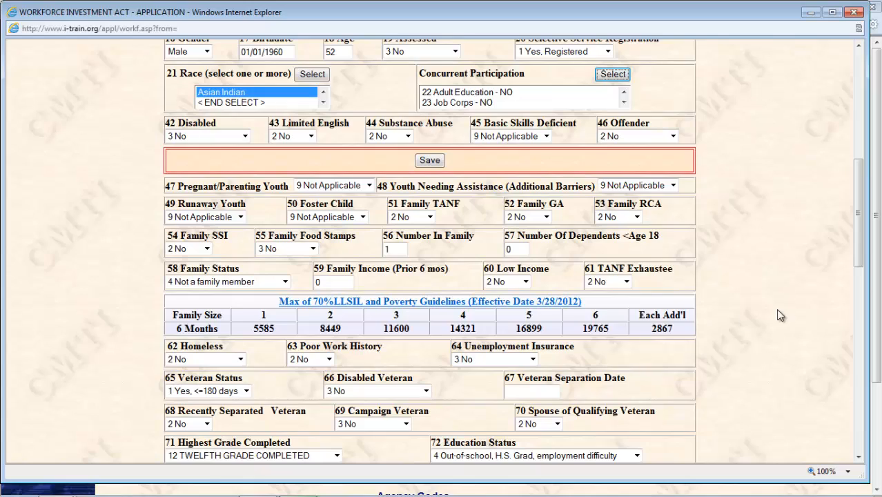
pyautogui.moveTo(859, 247); pyautogui.dragTo(865, 318)
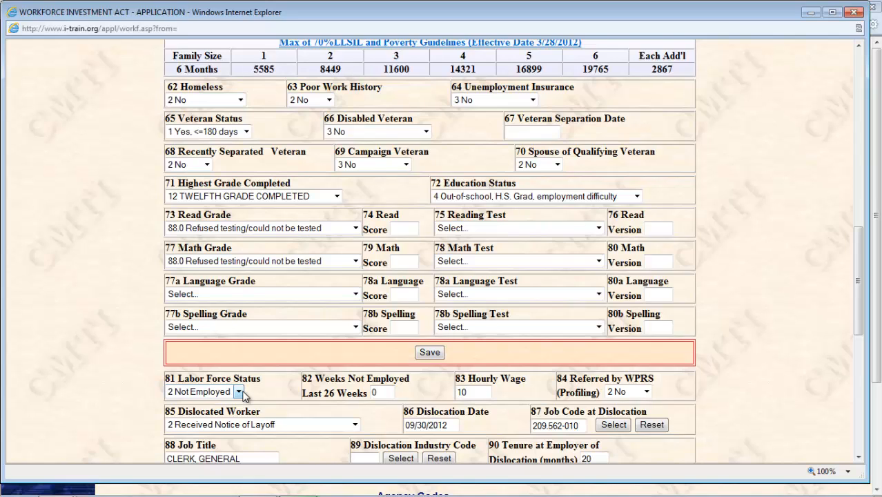
# Move focus to the 87 Job Code at Dislocation field.
pyautogui.click(580, 425)
# Search occupations for 'clerical' and set the dislocation job to CLERK, GENERAL (209.562-010).
pyautogui.click(606, 423)
pyautogui.click(369, 156)
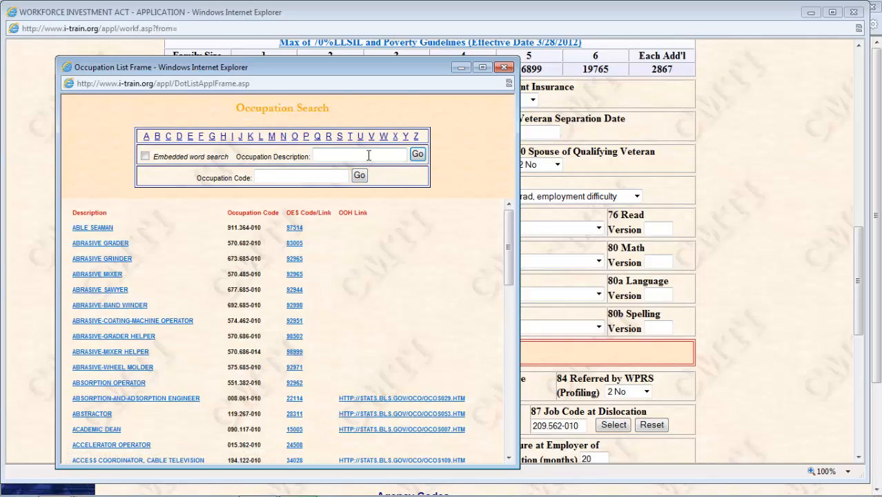
pyautogui.write('clerical')
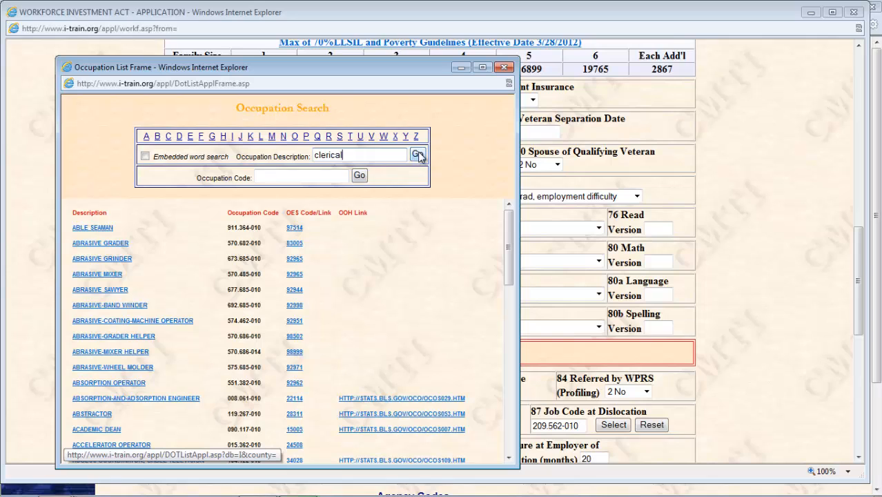
pyautogui.click(418, 156)
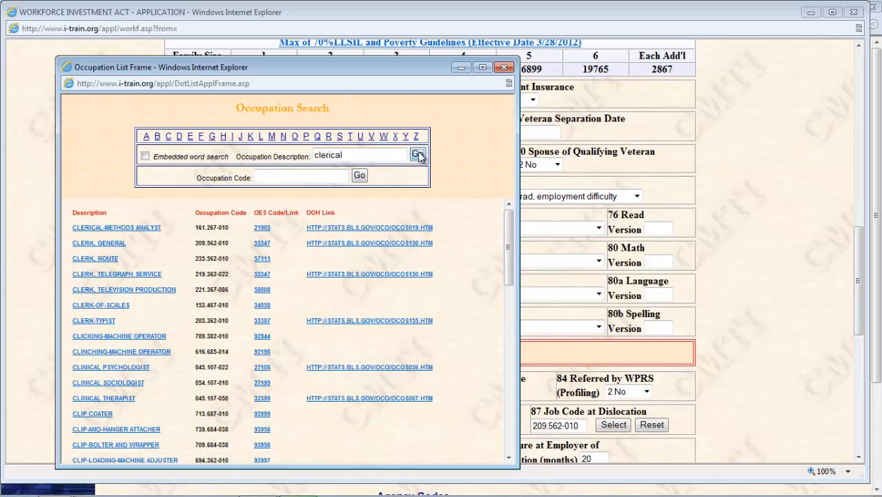
pyautogui.click(100, 246)
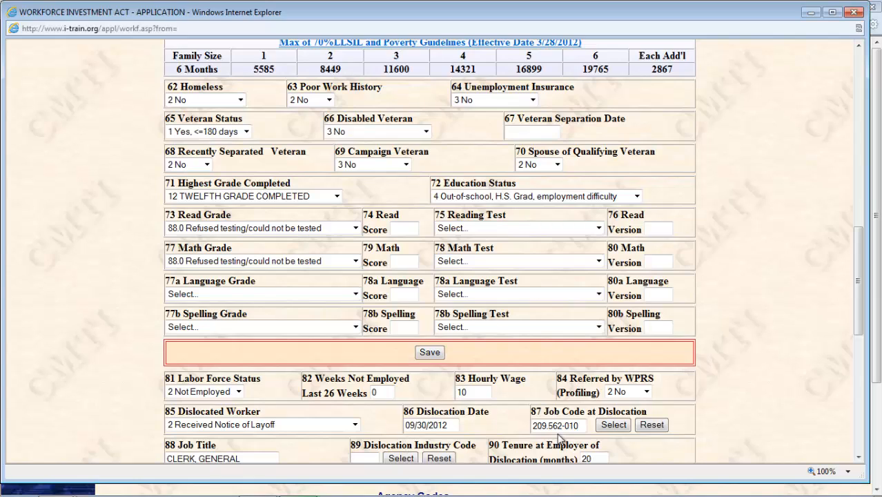
# Scroll to the employer section and bring up the Employer List search.
pyautogui.moveTo(866, 307); pyautogui.dragTo(874, 366)
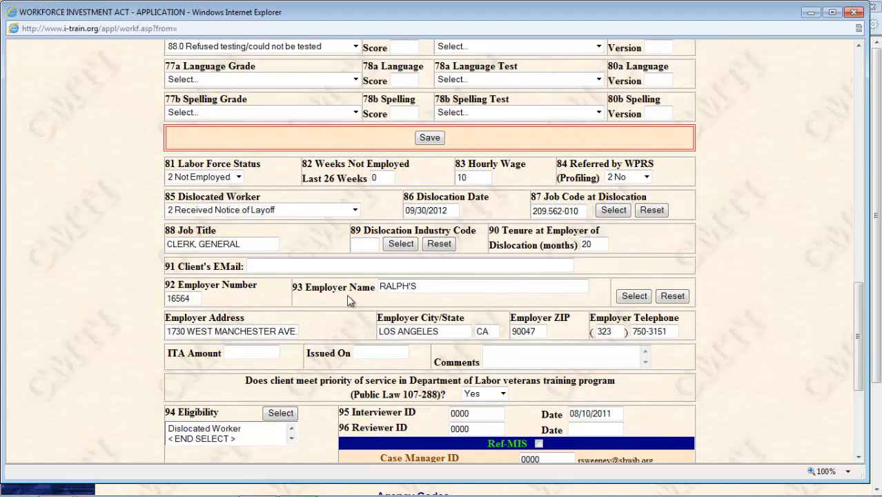
pyautogui.click(634, 296)
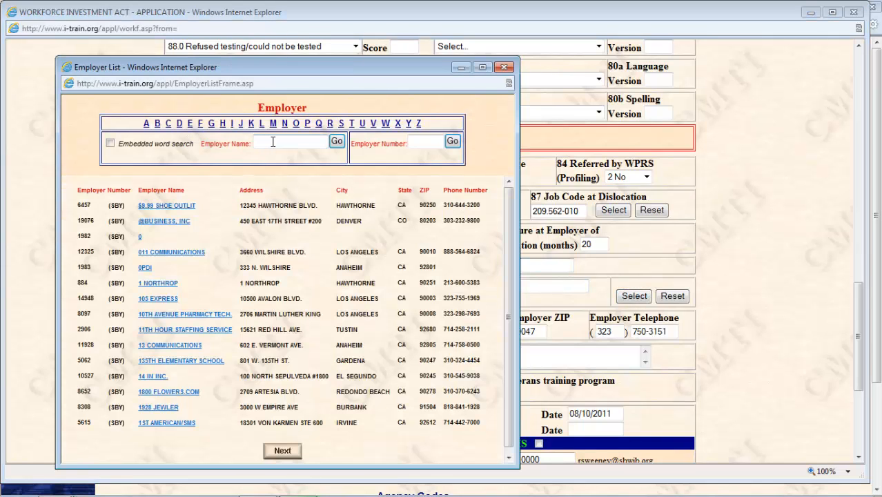
# Search employers for 'ralph' and pick RALPH'S, employer 10961 in Torrance, CA.
pyautogui.click(273, 141)
pyautogui.write('ralph')
pyautogui.click(337, 142)
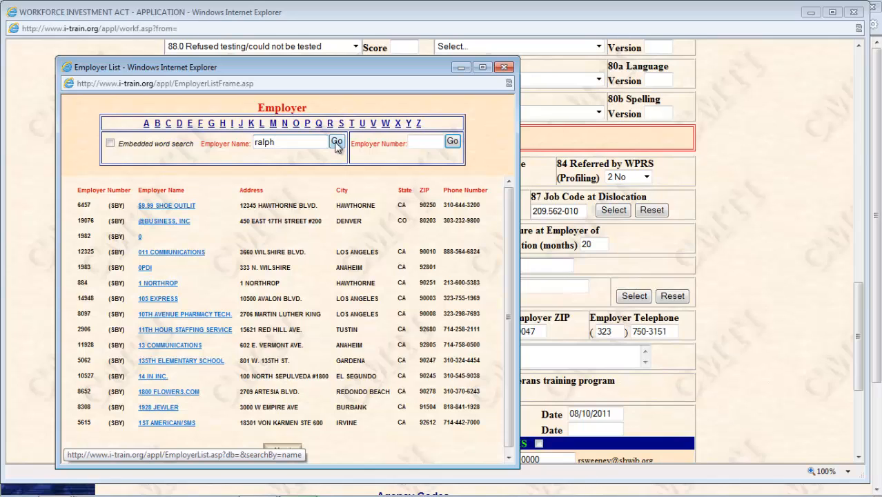
pyautogui.click(336, 143)
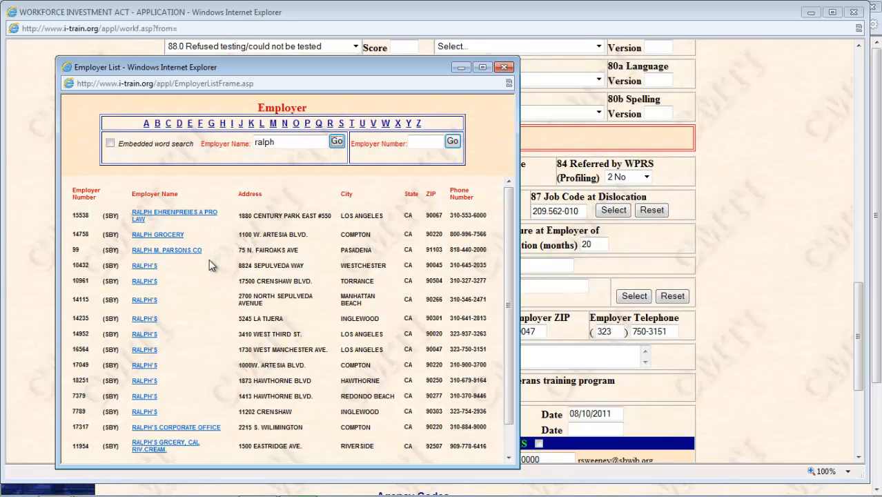
pyautogui.click(142, 282)
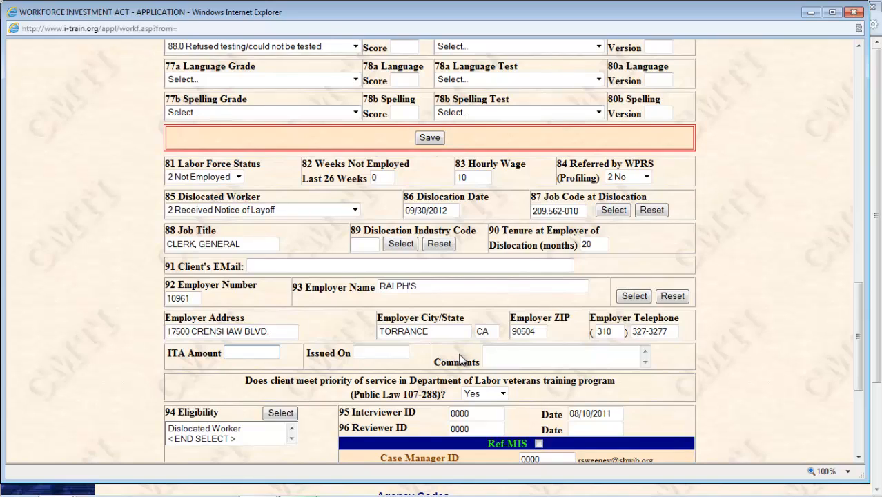
# Keep 94 Eligibility as Dislocated Worker after the enrollment warning and submit it.
pyautogui.click(280, 414)
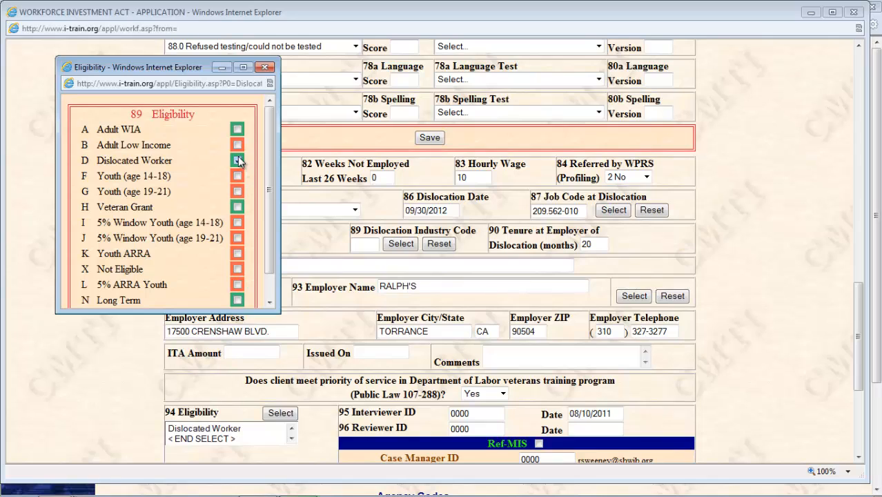
pyautogui.click(238, 160)
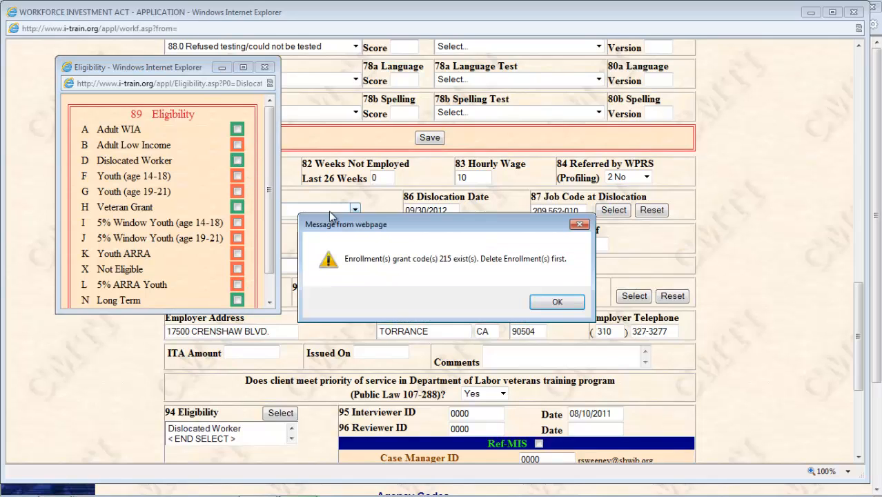
pyautogui.click(560, 301)
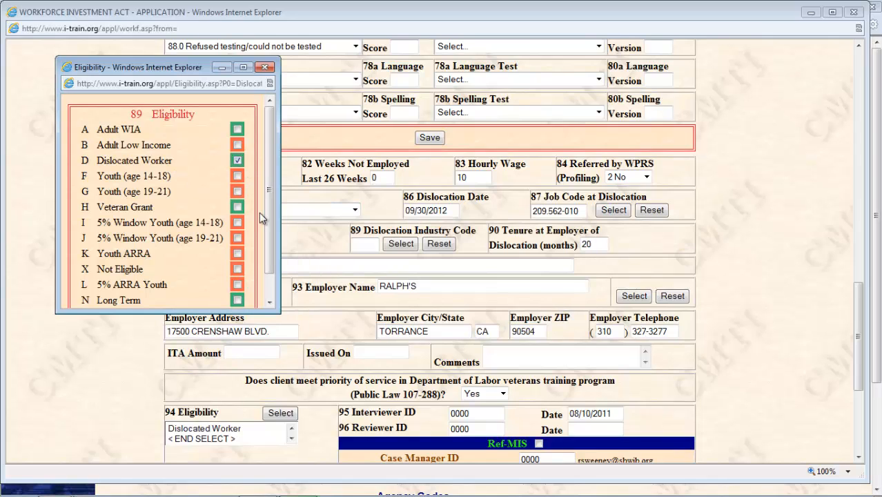
pyautogui.scroll(-2, 271, 227)
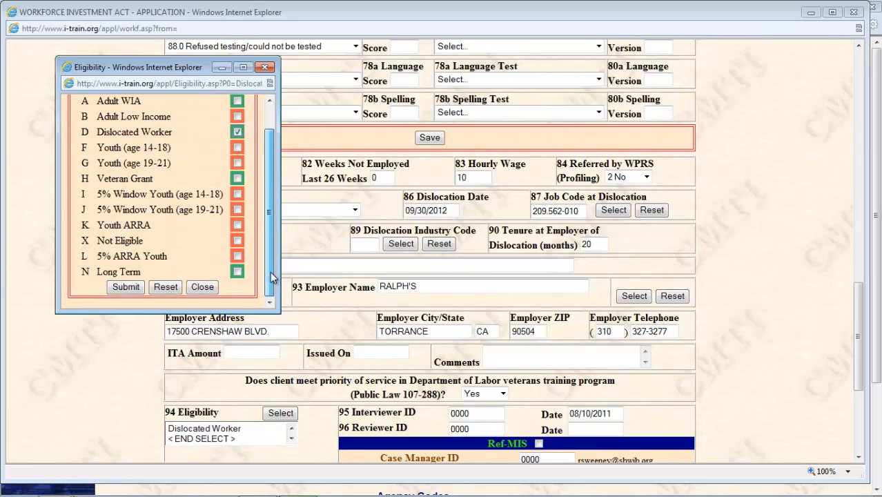
pyautogui.click(126, 287)
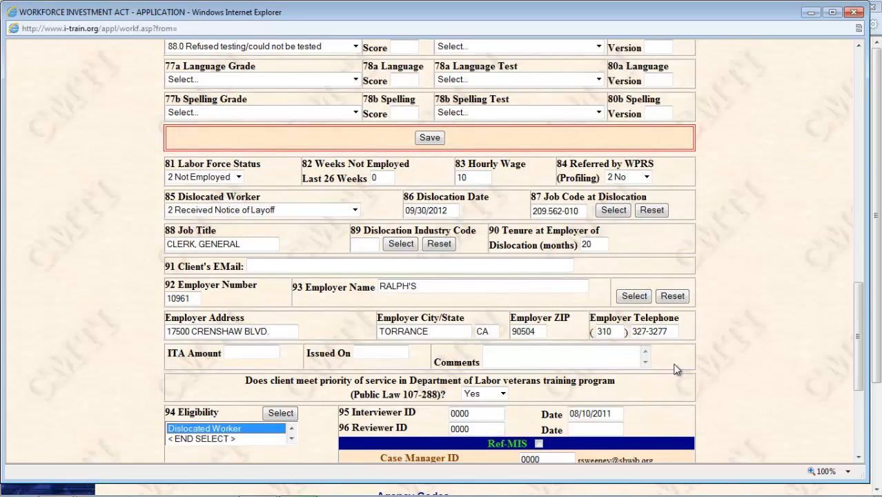
# Tick Ref-MIS and save the updated application.
pyautogui.moveTo(859, 373); pyautogui.dragTo(859, 401)
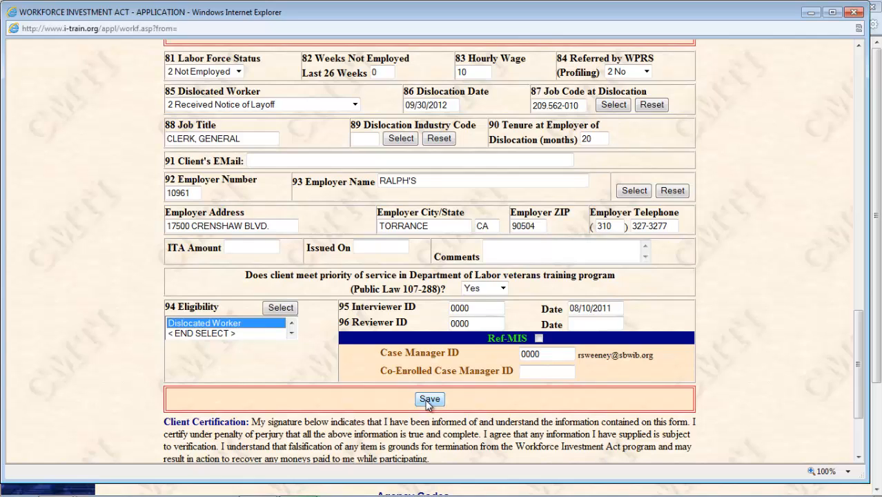
pyautogui.click(539, 338)
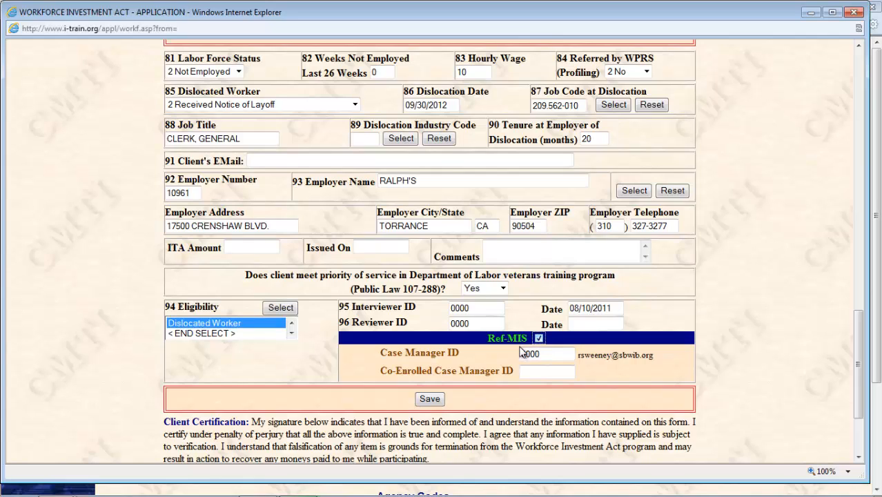
pyautogui.click(430, 399)
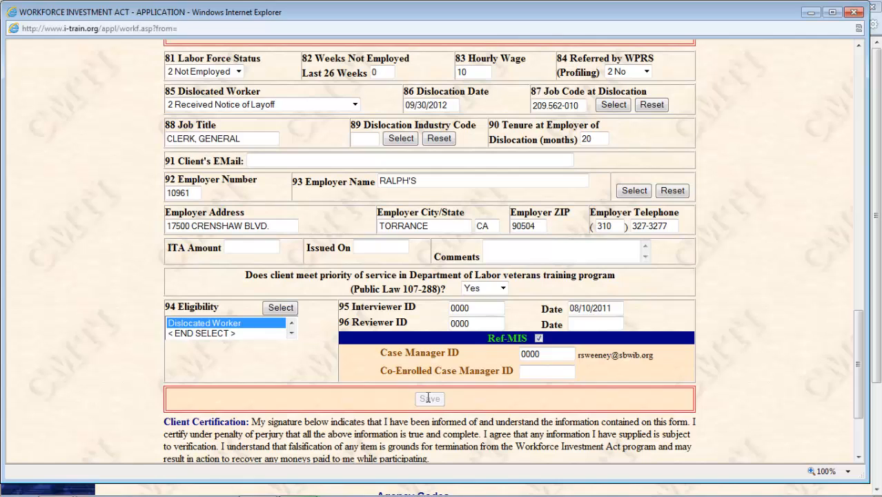